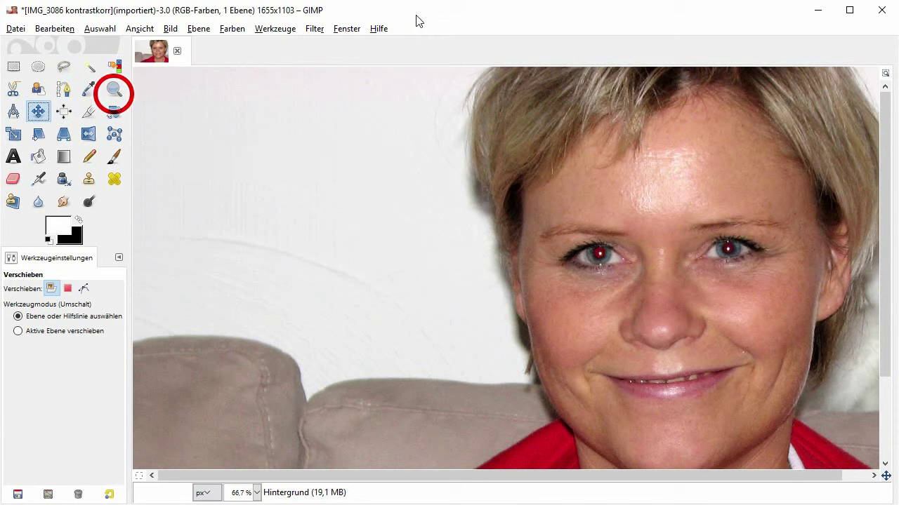
# - Zoom tightly onto the left eye so its red pupil fills the canvas
pyautogui.click(111, 97)
pyautogui.moveTo(556, 226); pyautogui.dragTo(631, 284)
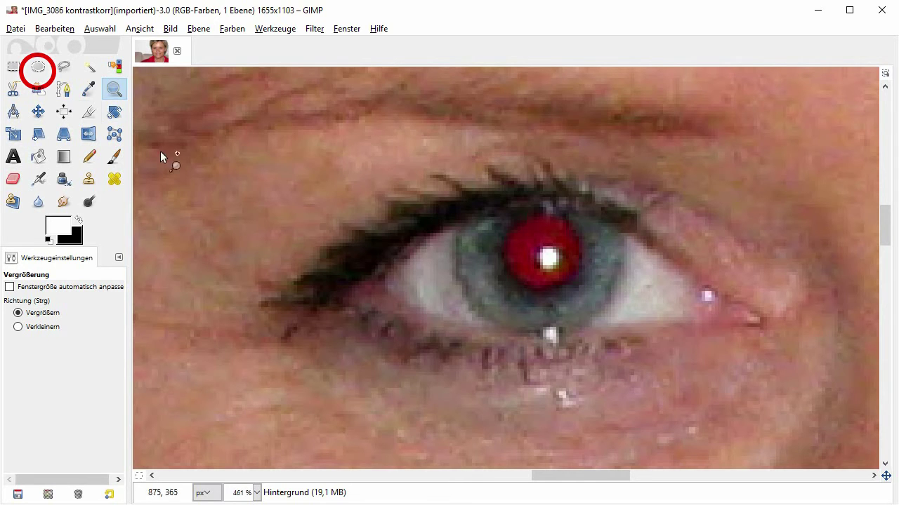
# - Fit a roughly 25×24 px ellipse selection over the left red pupil, then pan to the other eye
pyautogui.click(36, 71)
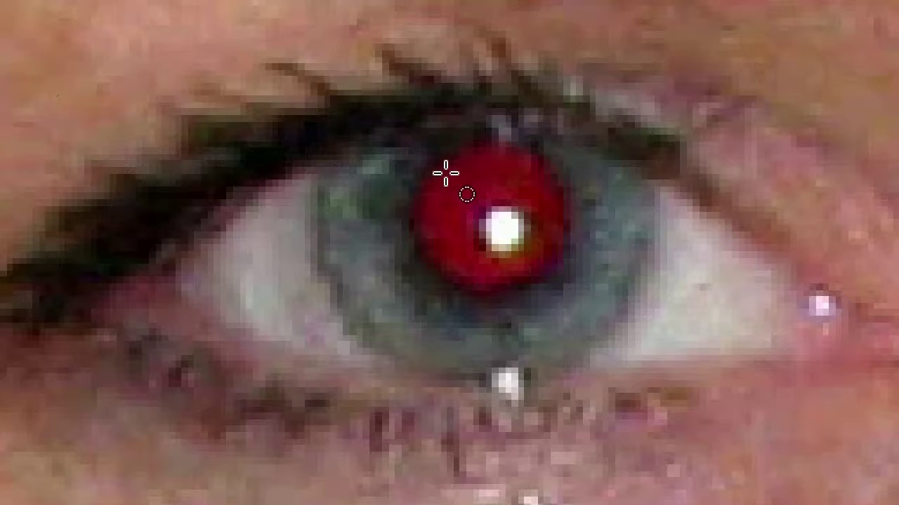
pyautogui.moveTo(447, 174); pyautogui.dragTo(588, 302)
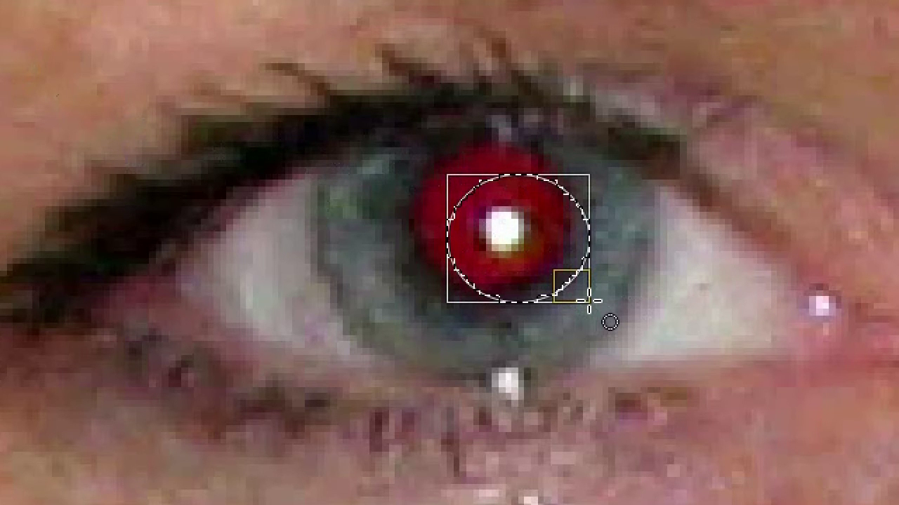
pyautogui.moveTo(537, 232); pyautogui.dragTo(501, 212)
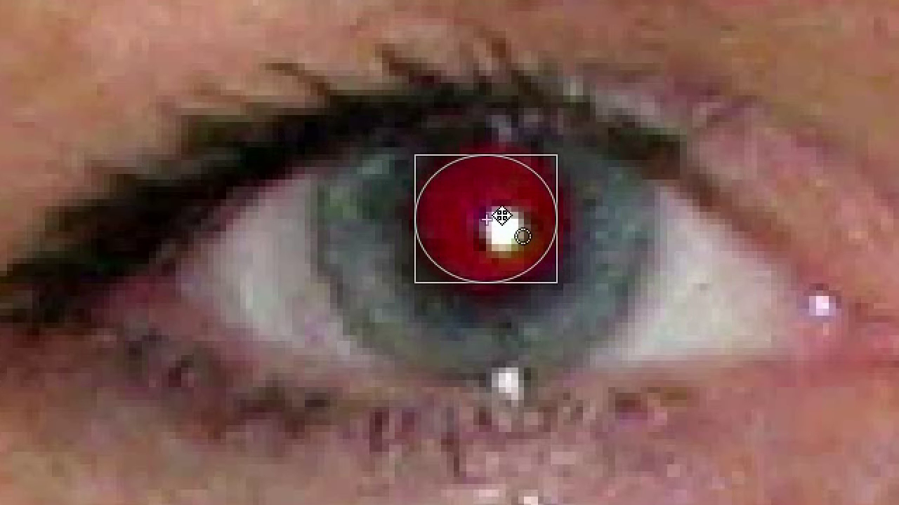
pyautogui.moveTo(567, 191); pyautogui.dragTo(571, 175)
pyautogui.moveTo(583, 293); pyautogui.dragTo(590, 306)
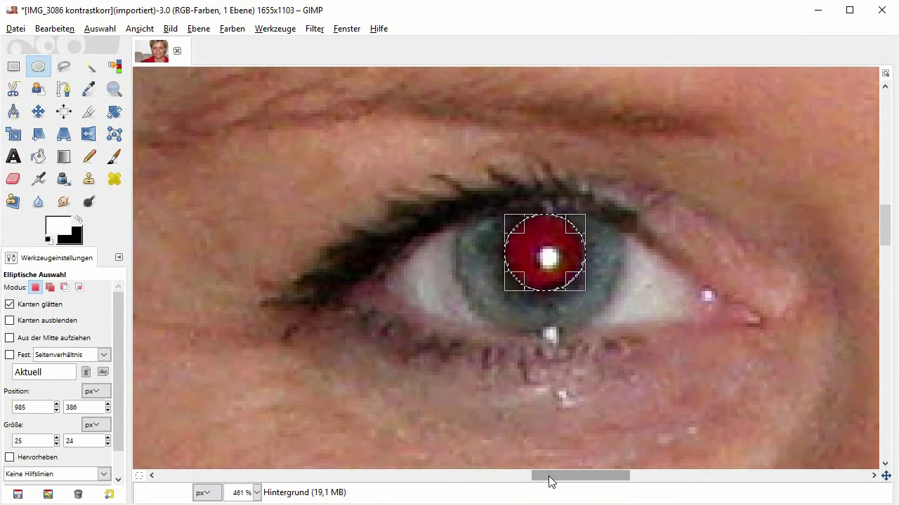
pyautogui.moveTo(551, 481); pyautogui.dragTo(704, 480)
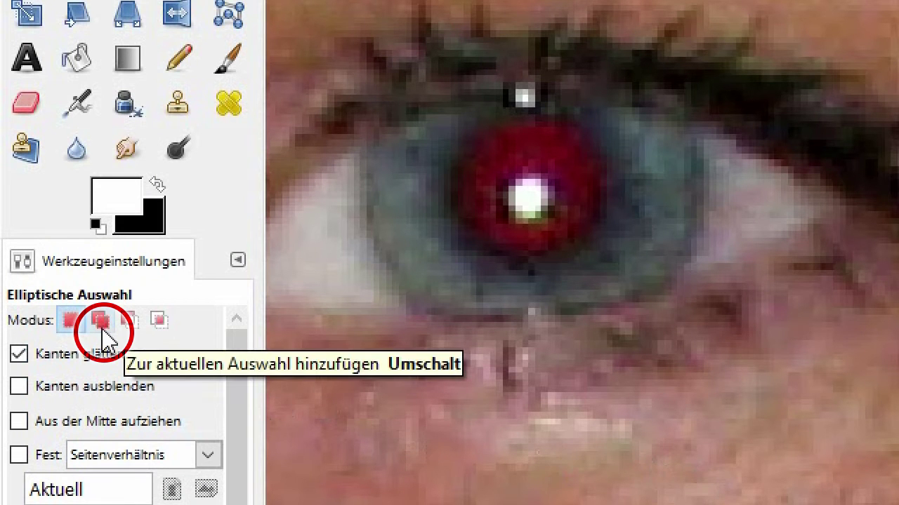
# - In Add mode, fit a 24×24 px ellipse around the right eye's red pupil
pyautogui.click(101, 321)
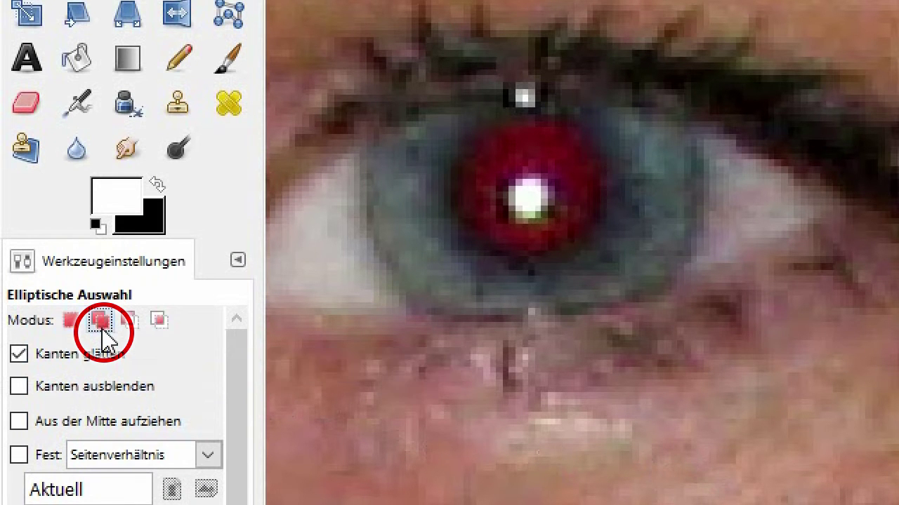
pyautogui.moveTo(490, 147); pyautogui.dragTo(626, 276)
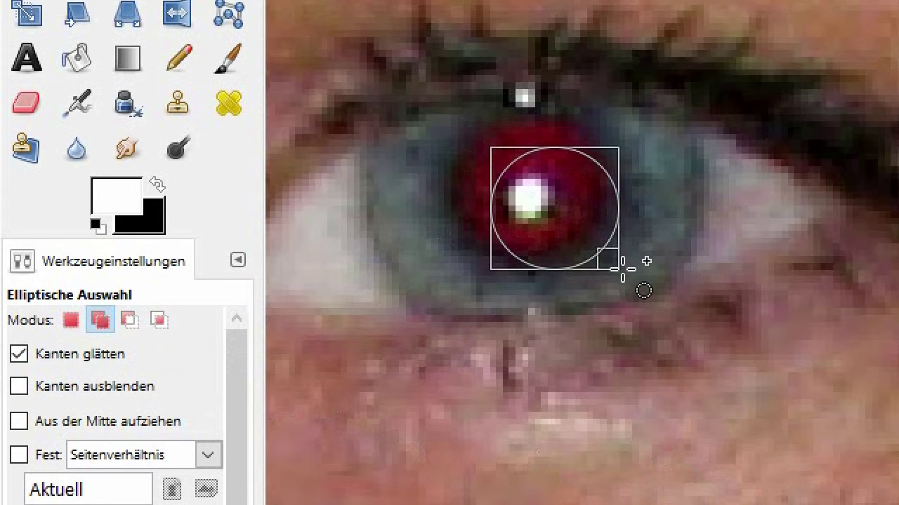
pyautogui.moveTo(566, 215); pyautogui.dragTo(533, 195)
pyautogui.moveTo(585, 137); pyautogui.dragTo(598, 118)
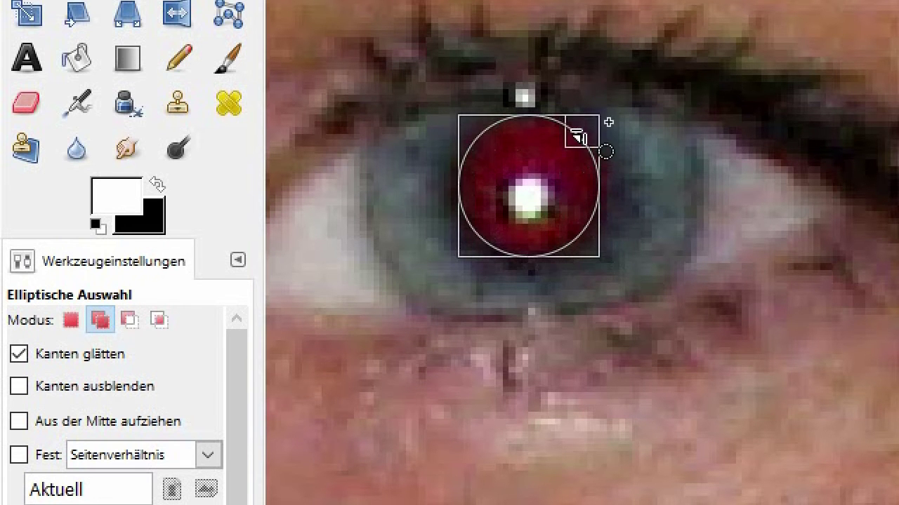
pyautogui.moveTo(588, 241); pyautogui.dragTo(618, 245)
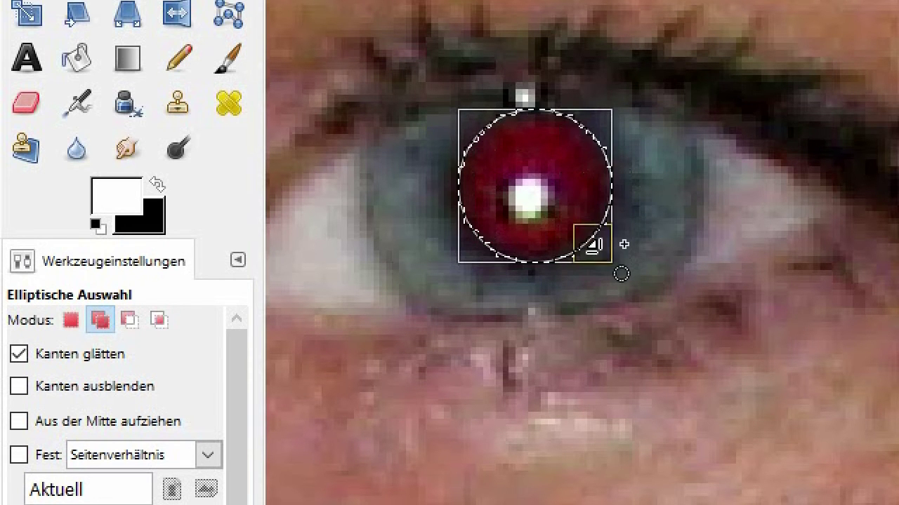
pyautogui.hscroll(-5, 581, 253)
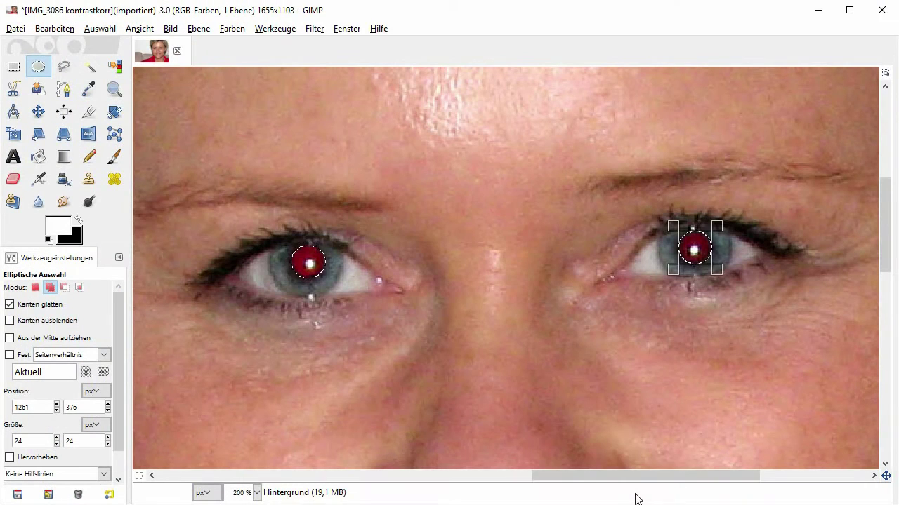
# - Apply the Red Eye Removal filter with threshold 75 to both selected pupils
pyautogui.click(313, 30)
pyautogui.moveTo(342, 110)
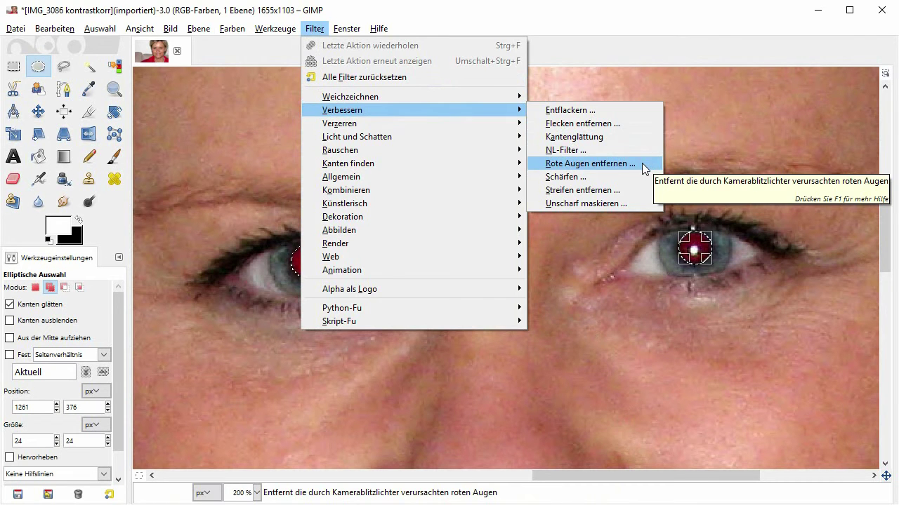
pyautogui.click(645, 169)
pyautogui.moveTo(353, 128); pyautogui.dragTo(376, 134)
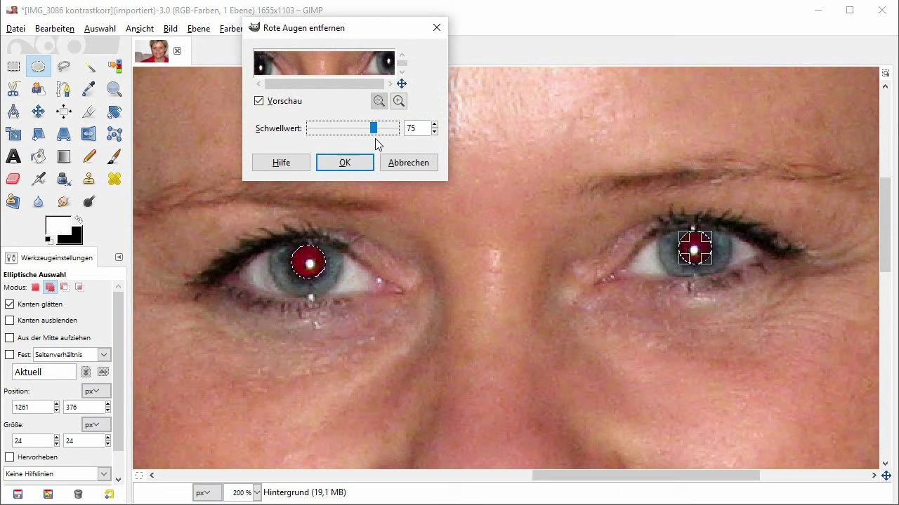
pyautogui.click(363, 163)
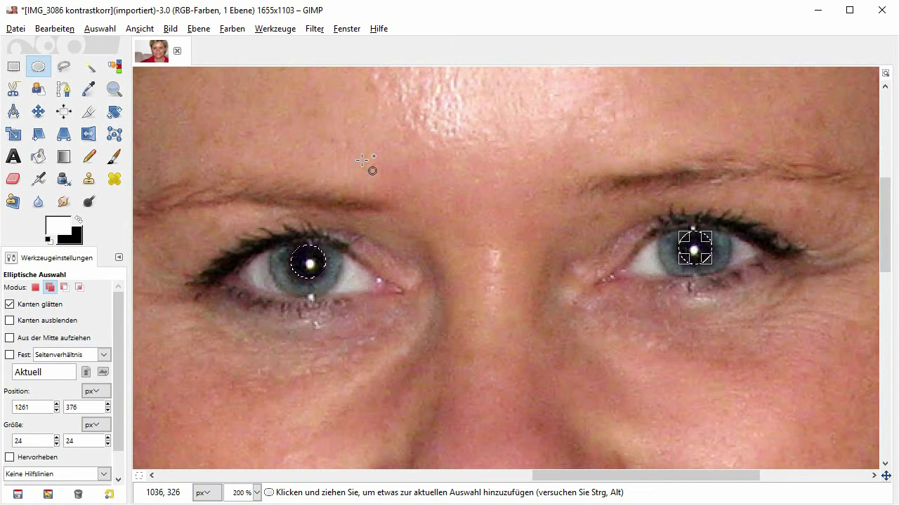
# - Deselect with Select > None, then revert the photo to its saved red-eyed version
pyautogui.click(108, 31)
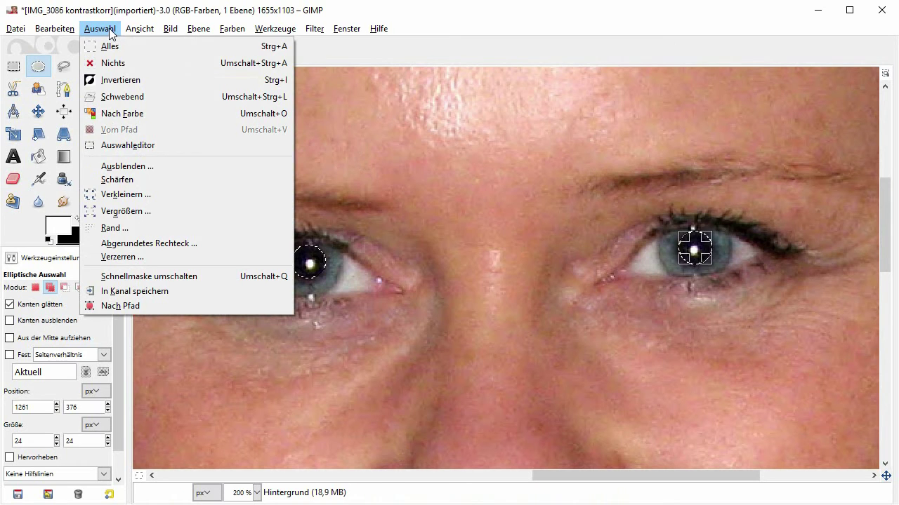
pyautogui.click(135, 66)
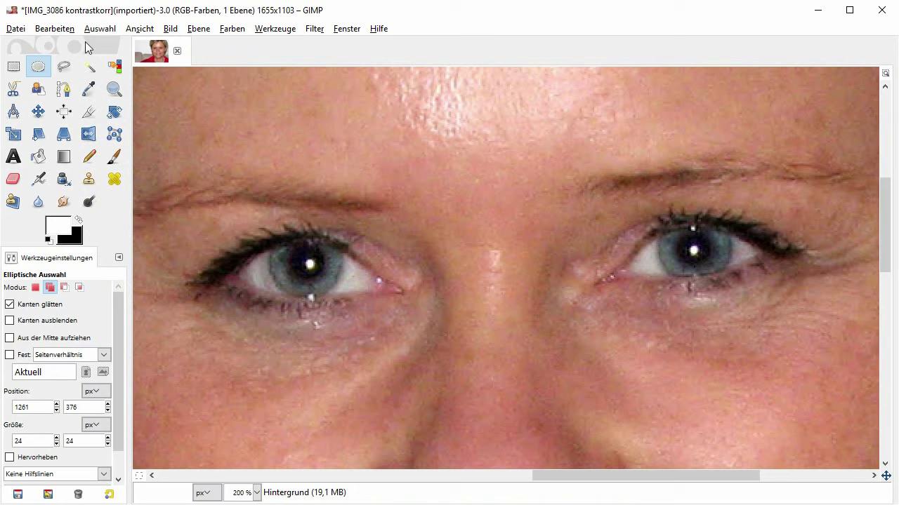
pyautogui.click(25, 29)
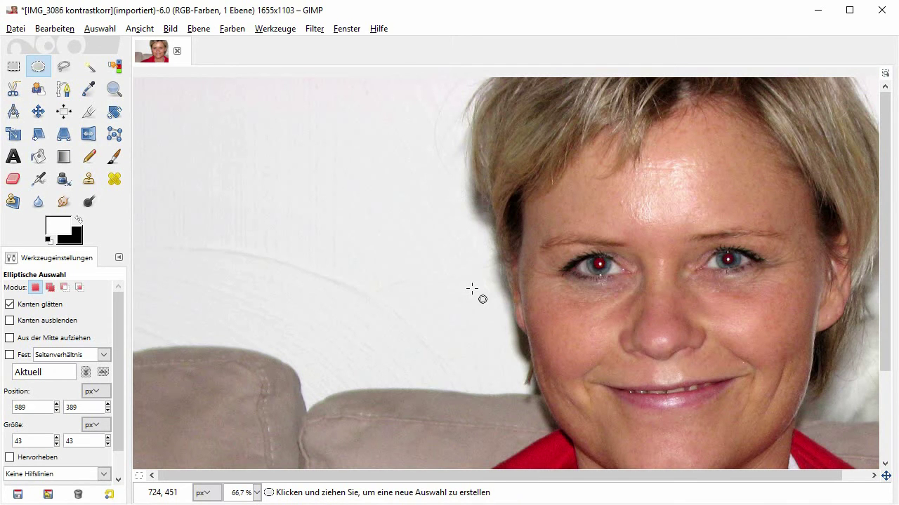
# - Zoom in on the left eye again and make Ellipse Select the active tool
pyautogui.click(114, 88)
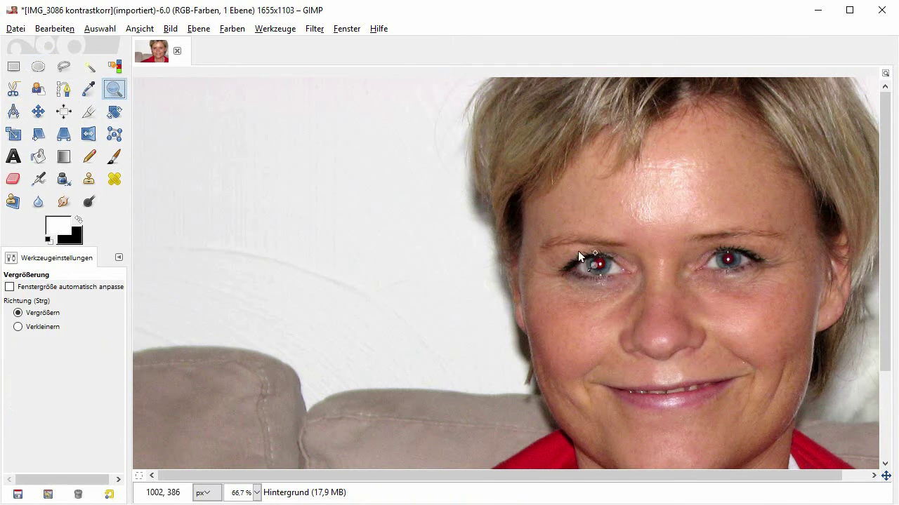
pyautogui.moveTo(551, 237); pyautogui.dragTo(641, 296)
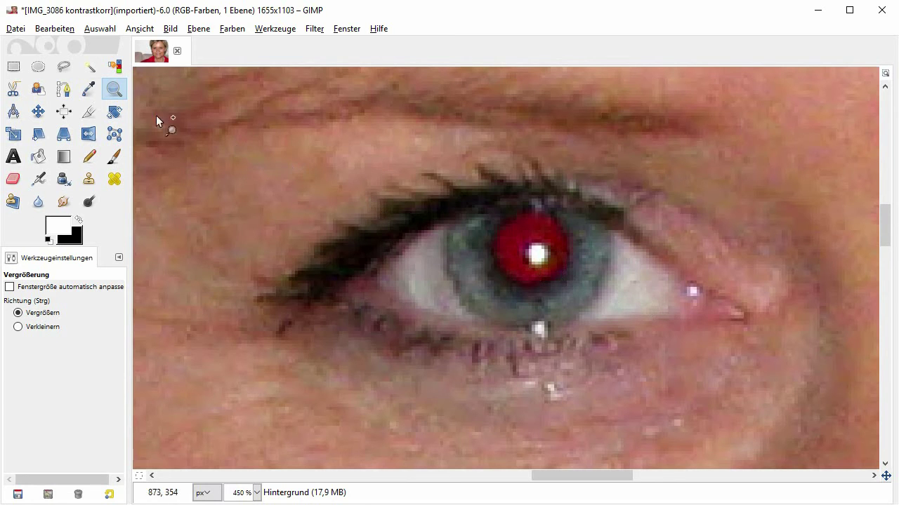
pyautogui.click(39, 70)
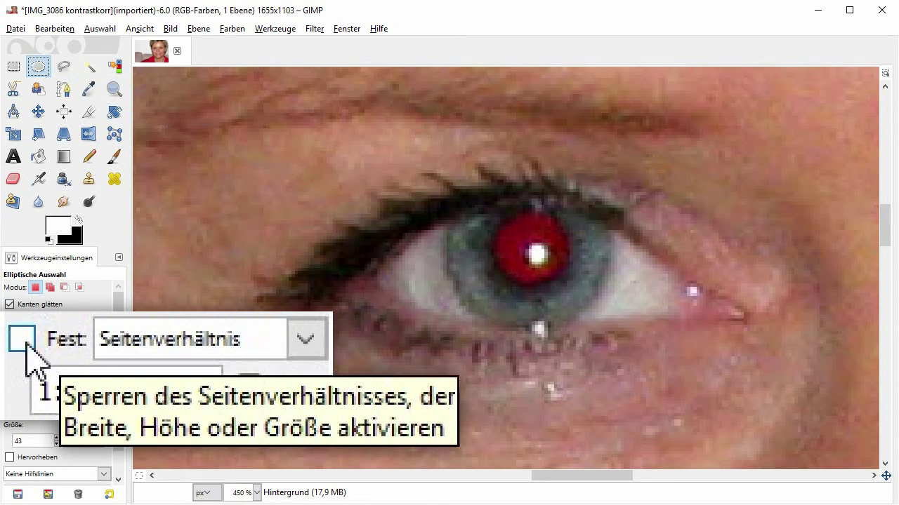
# - Lock the ellipse to a fixed aspect ratio and draw a round selection over the first pupil
pyautogui.click(25, 342)
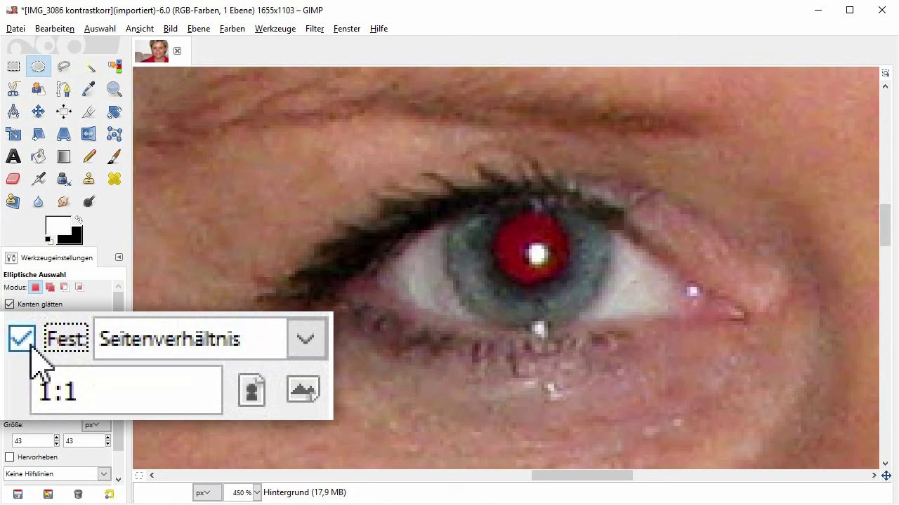
pyautogui.moveTo(506, 221)
pyautogui.mouseDown()
pyautogui.moveTo(623, 331)
pyautogui.moveTo(582, 292)
pyautogui.mouseUp()
pyautogui.moveTo(551, 252)
pyautogui.mouseDown()
pyautogui.moveTo(542, 245)
pyautogui.moveTo(565, 275)
pyautogui.mouseUp()
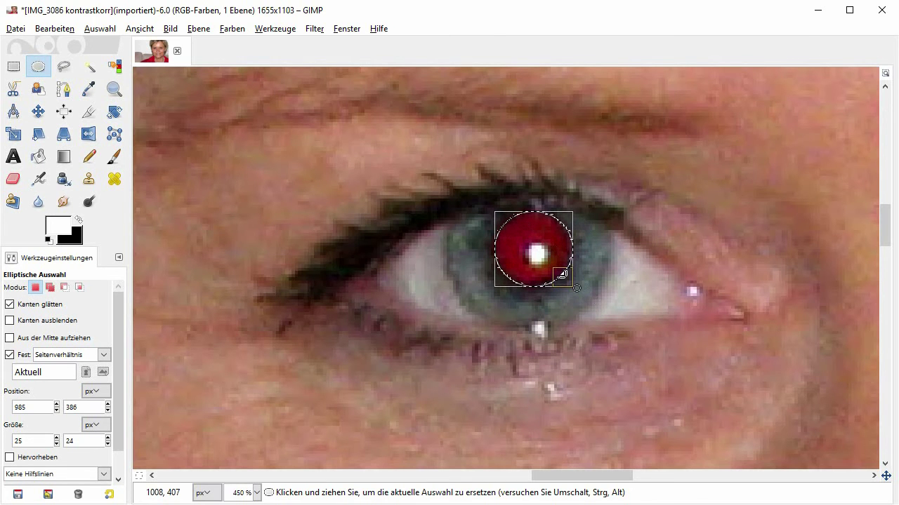
pyautogui.moveTo(560, 482); pyautogui.dragTo(678, 483)
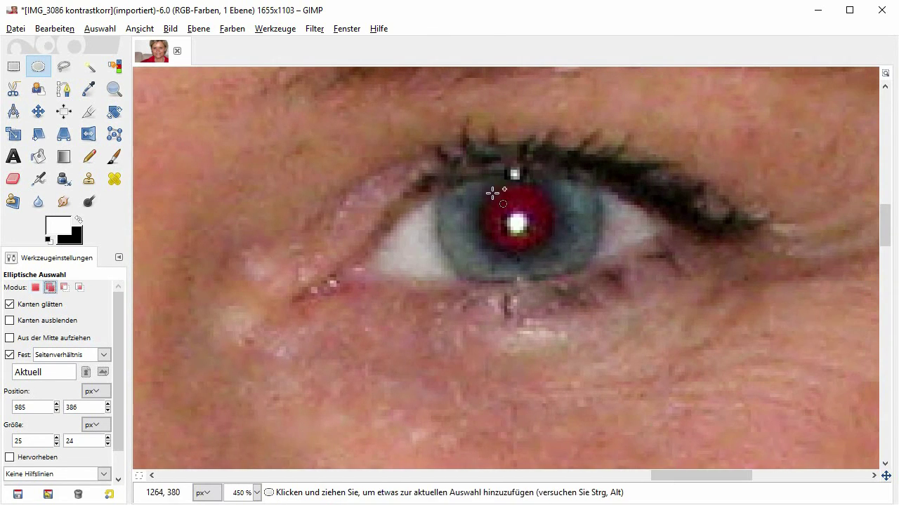
# - Add a circular selection around the other pupil, nudge it up, and zoom out
pyautogui.moveTo(485, 189); pyautogui.dragTo(551, 255)
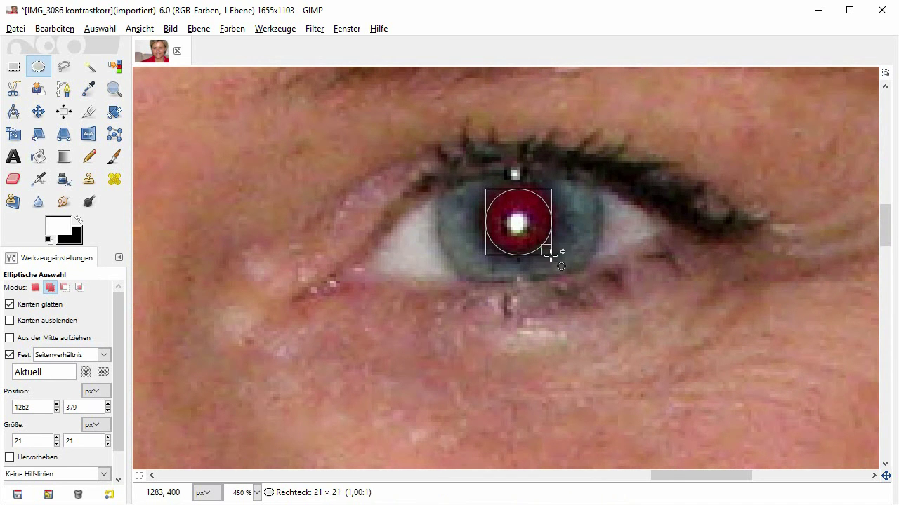
pyautogui.press('Up')
pyautogui.press('Up')
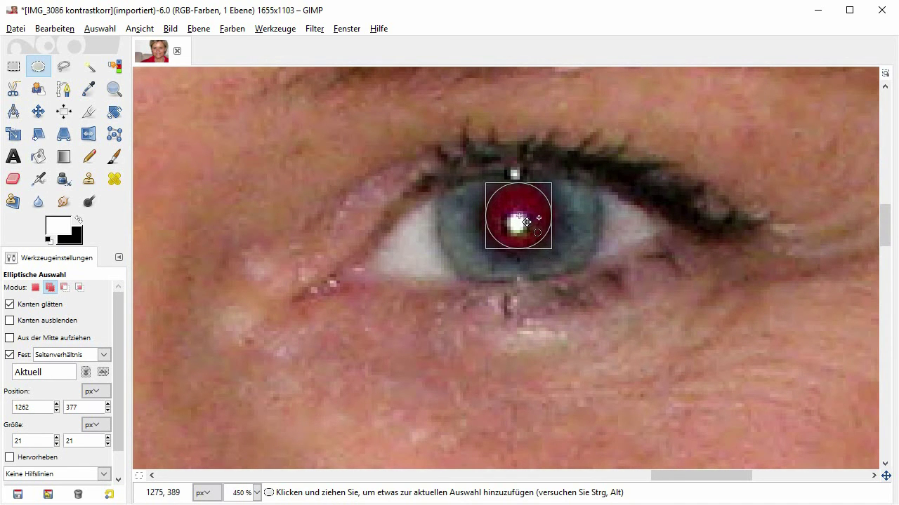
pyautogui.press('-')
pyautogui.press('-')
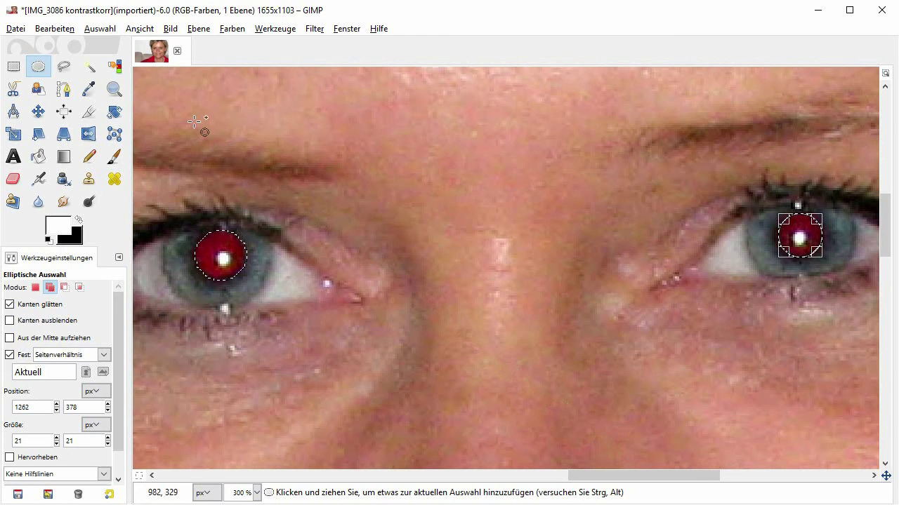
pyautogui.click(111, 30)
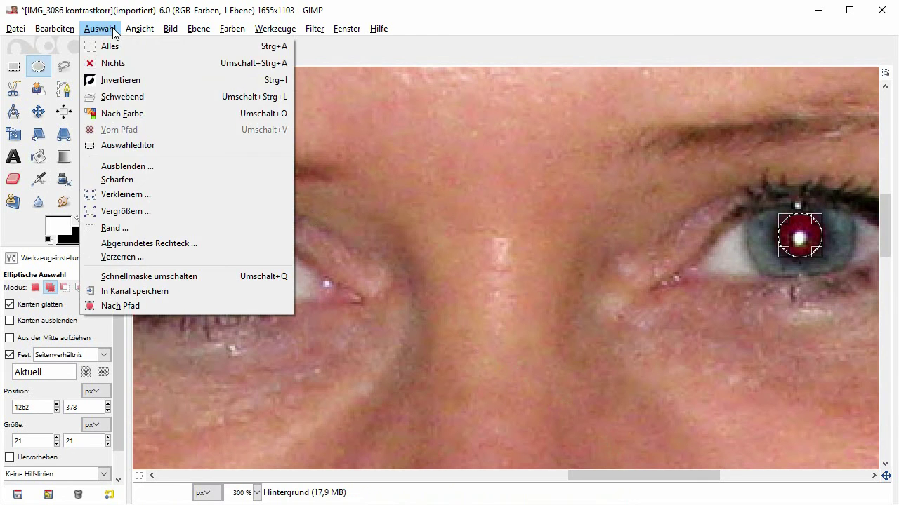
# - Try a feather amount on the pupil selection but cancel, leaving it unfeathered
pyautogui.click(178, 168)
pyautogui.click(203, 173)
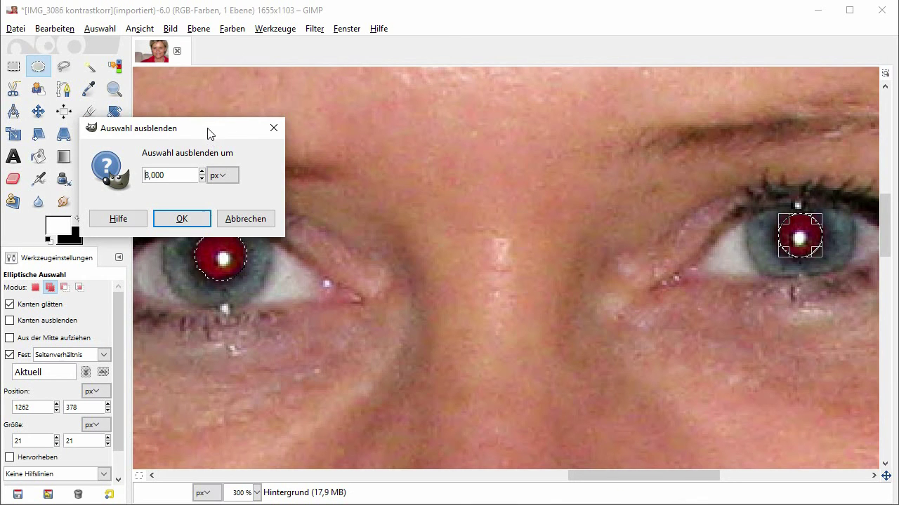
pyautogui.click(265, 219)
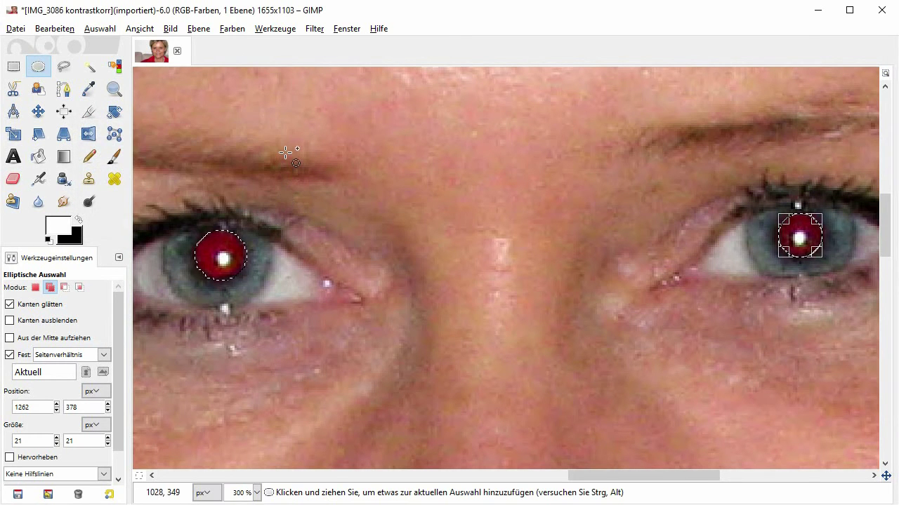
pyautogui.click(139, 29)
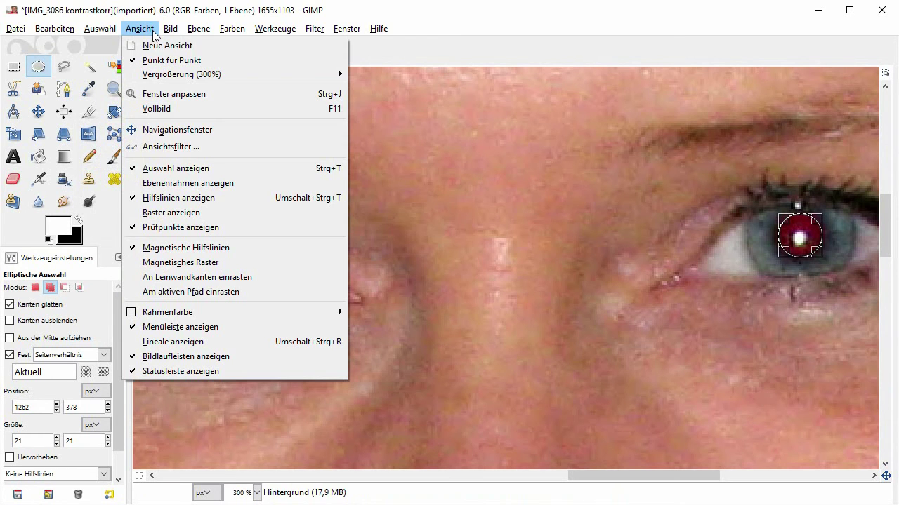
# - Hide the selection outline, switch to the Zoom tool, and browse the Select and Tools menus
pyautogui.click(226, 167)
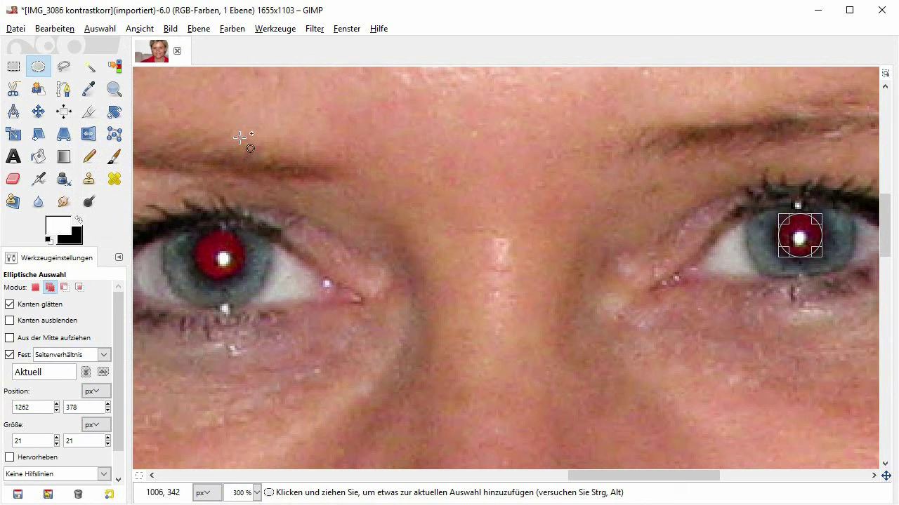
pyautogui.click(114, 89)
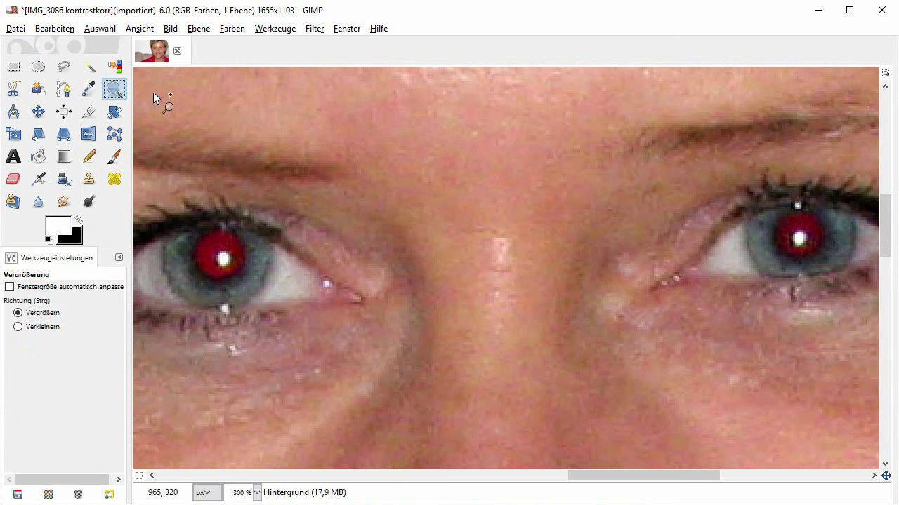
pyautogui.click(100, 28)
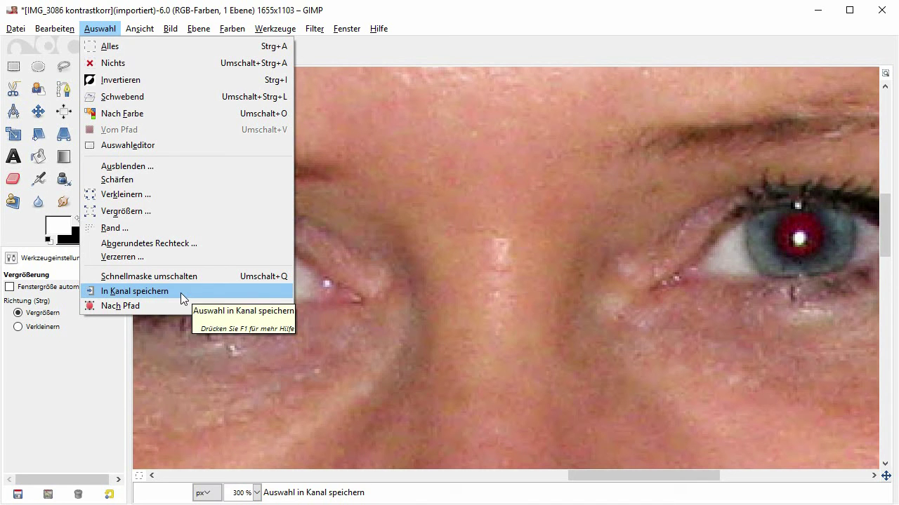
pyautogui.click(432, 16)
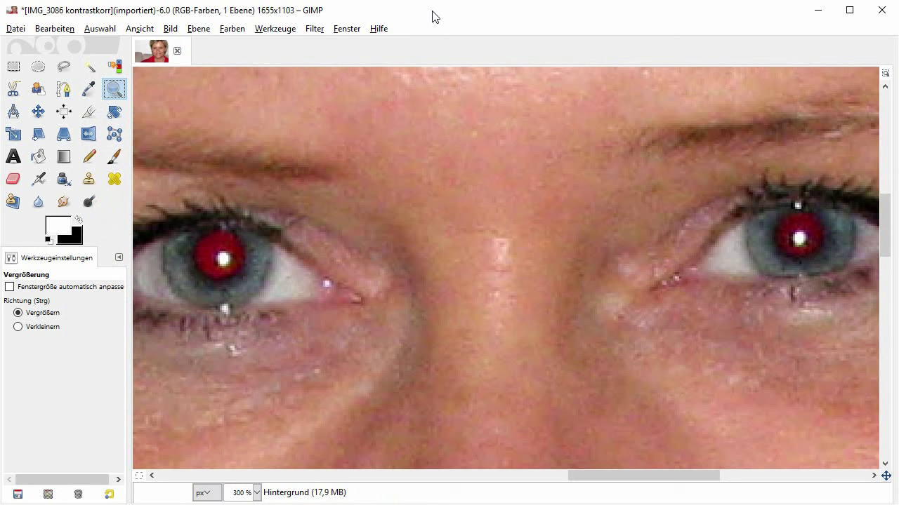
pyautogui.click(278, 32)
pyautogui.moveTo(307, 45)
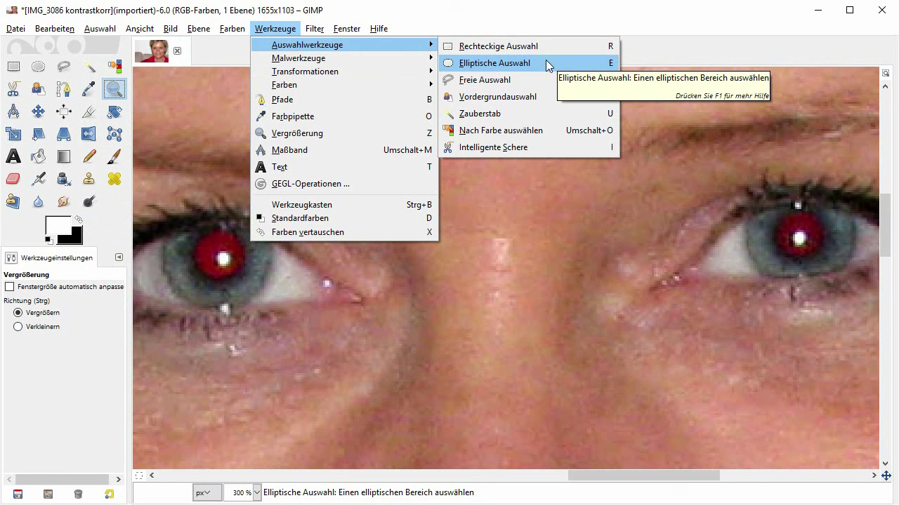
# - Close the Tools menu, try Ellipse Select (E), then return to the Zoom tool (Z)
pyautogui.click(540, 19)
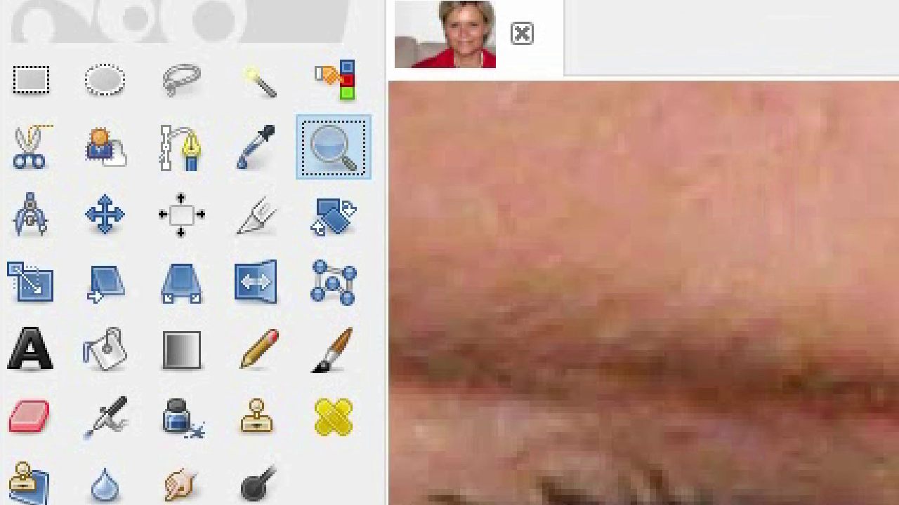
pyautogui.press('e')
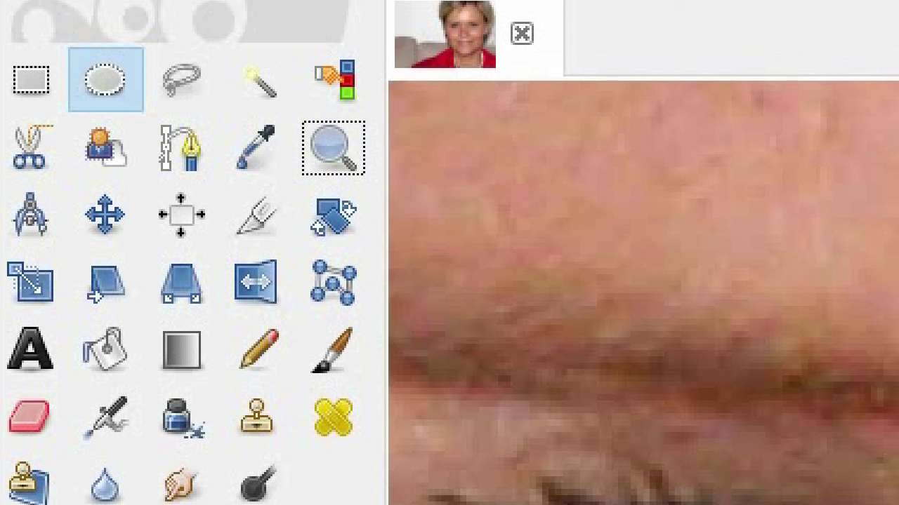
pyautogui.press('z')
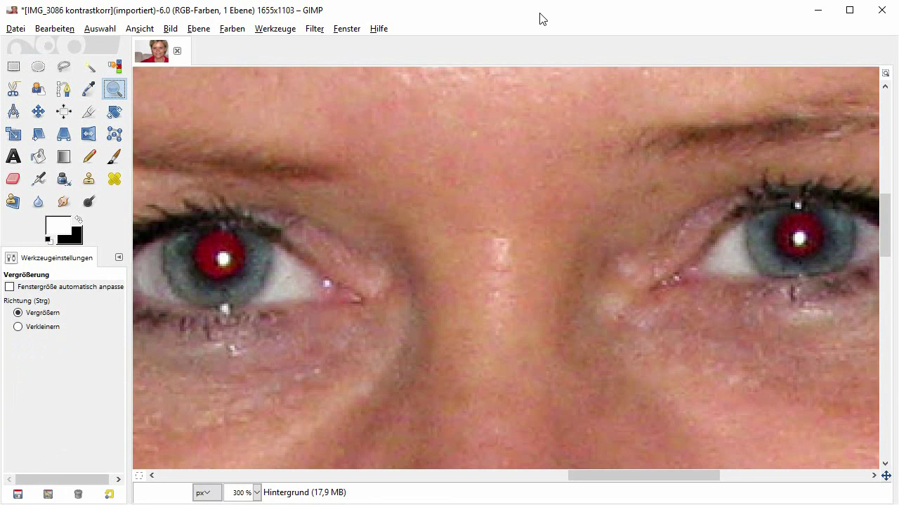
pyautogui.click(354, 31)
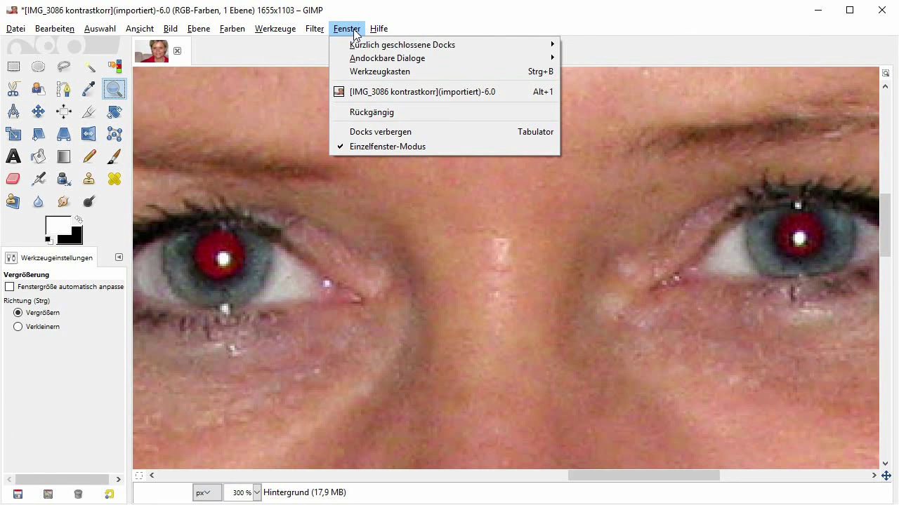
pyautogui.moveTo(387, 57)
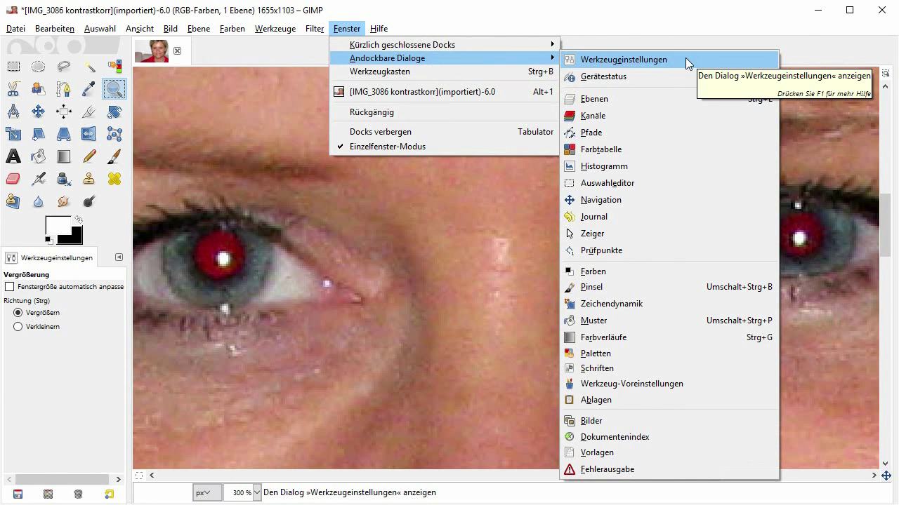
pyautogui.click(673, 27)
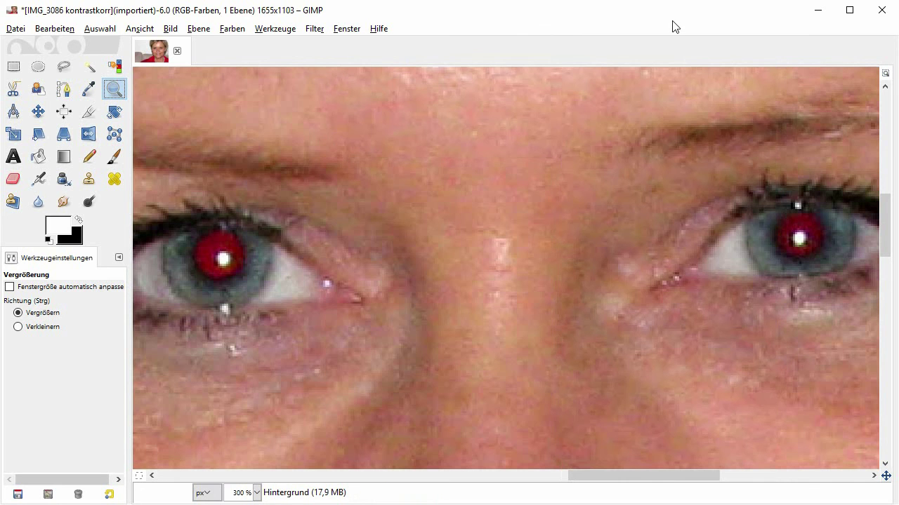